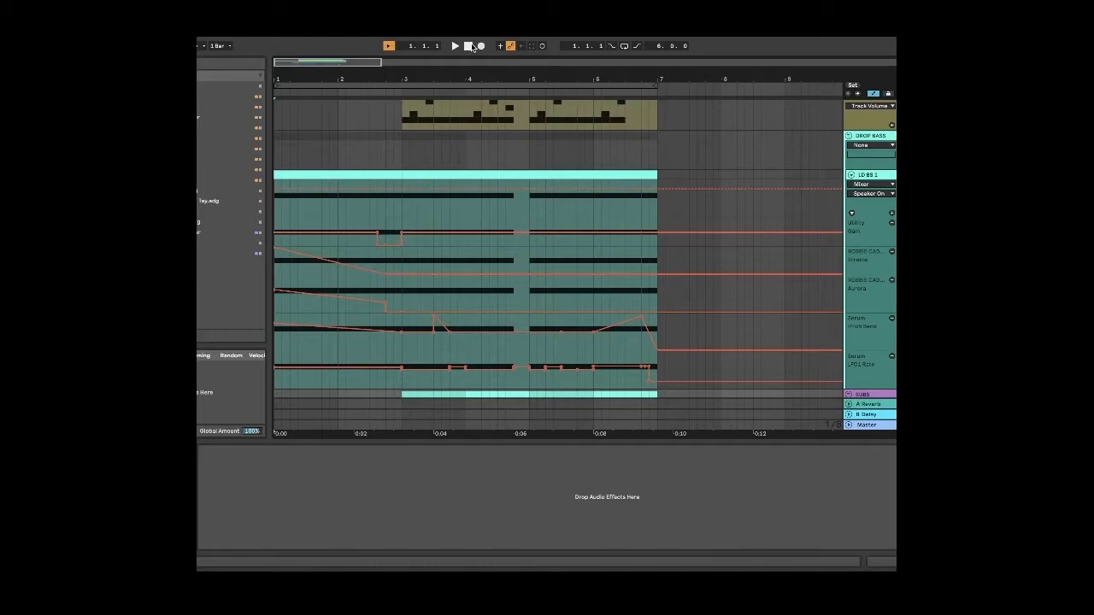
Play the arrangement, then duplicate the LD BS 1 track and fold the upper copy.
key("space")
left_click(879, 171)
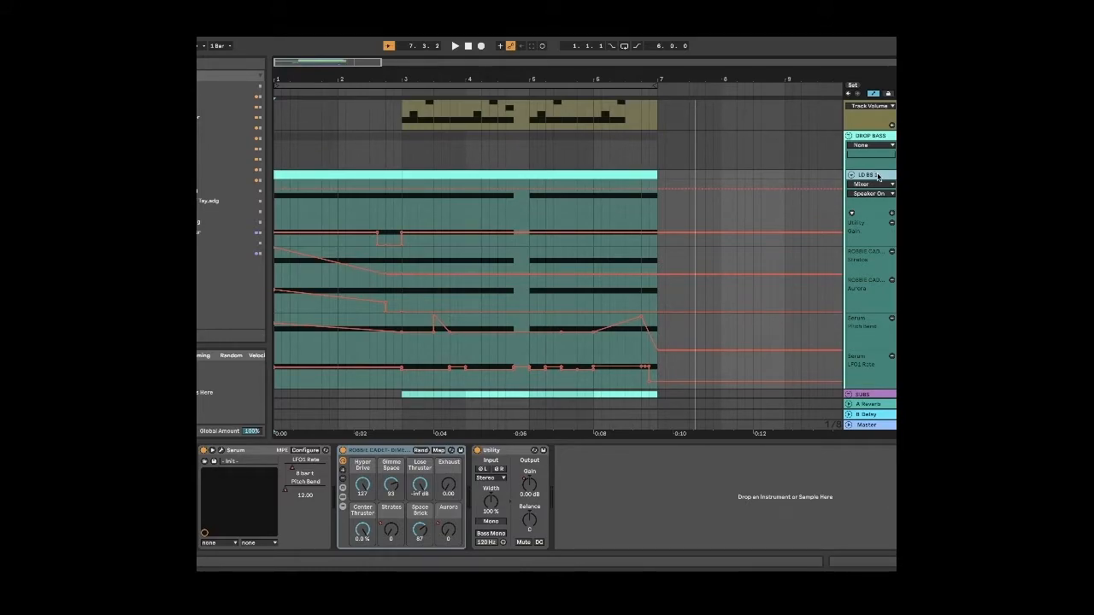
scroll(879, 177, "down", 3)
scroll(879, 177, "up", 3)
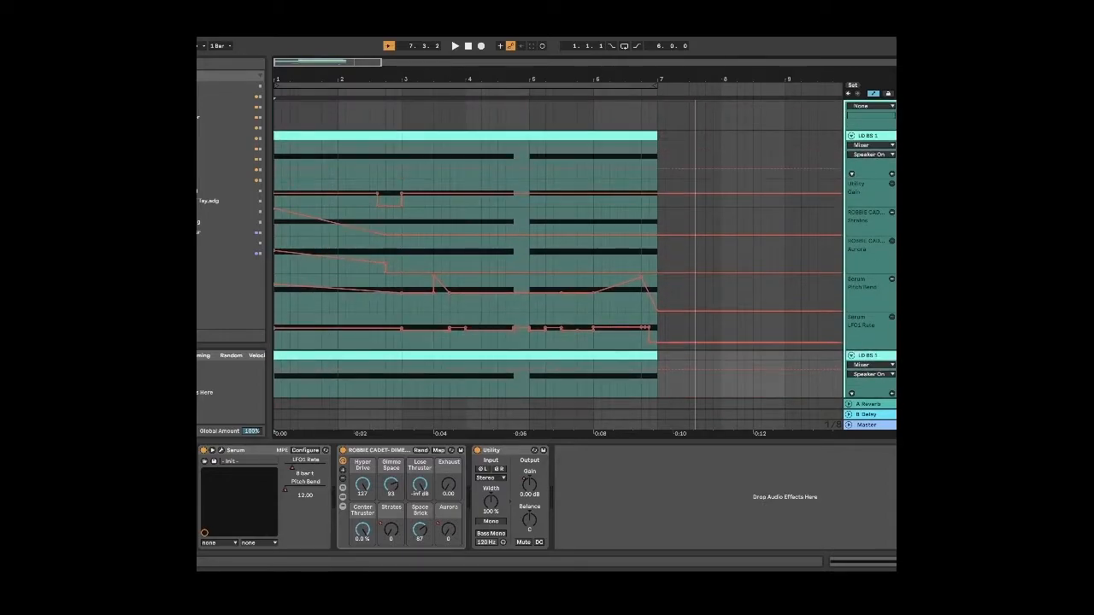
left_click(852, 136)
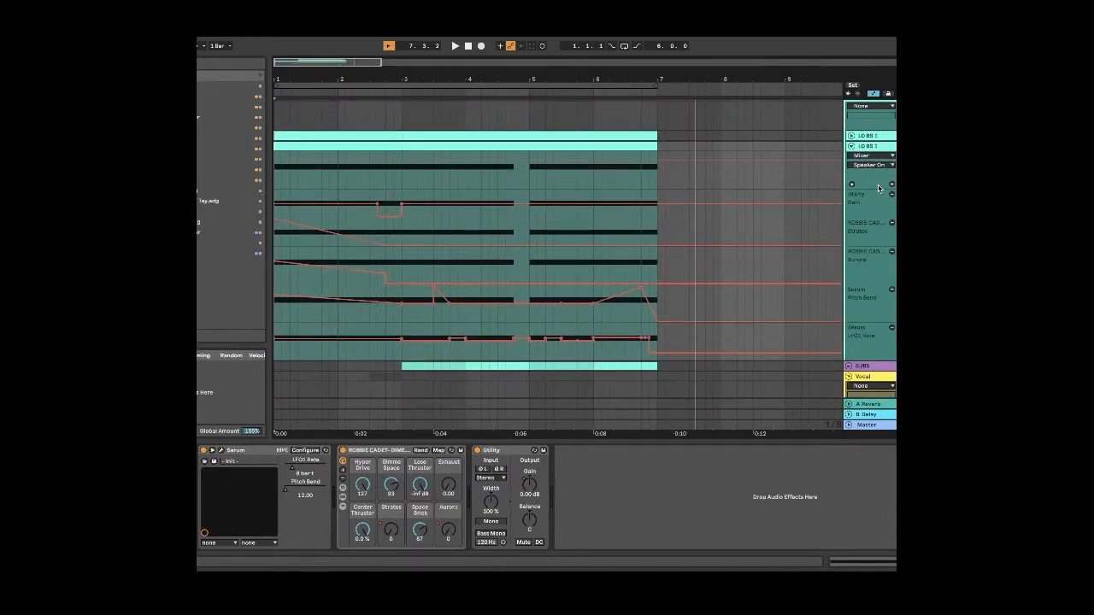
Reset the ROBBIE CADET rack on the unfolded LD BS 1 track to its default macros and play from bar 3.
left_click(395, 451)
key("Delete")
key("ctrl+z")
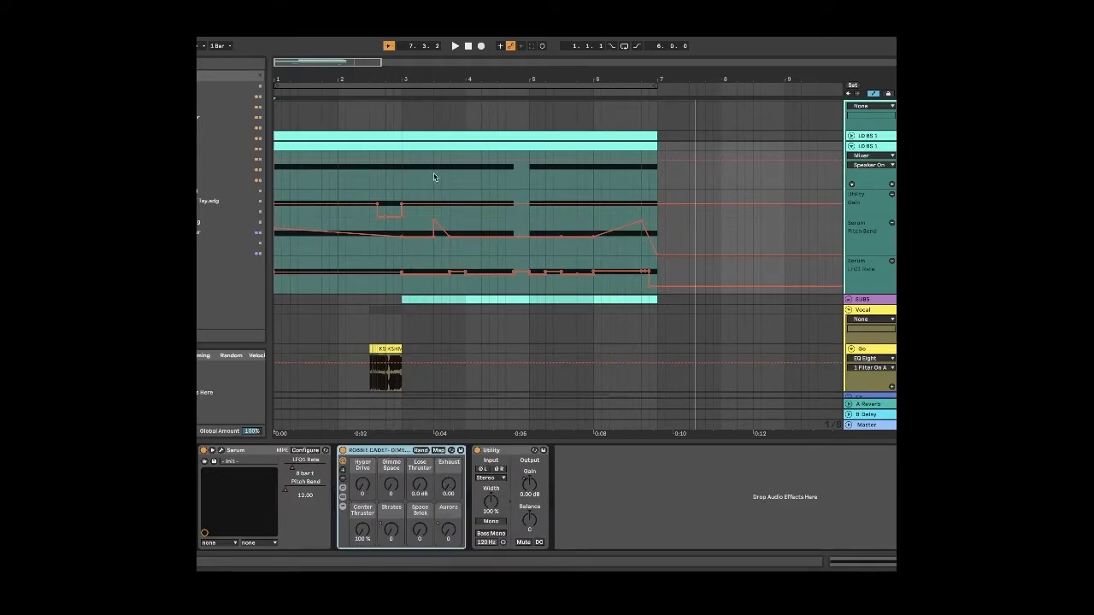
left_click(424, 149)
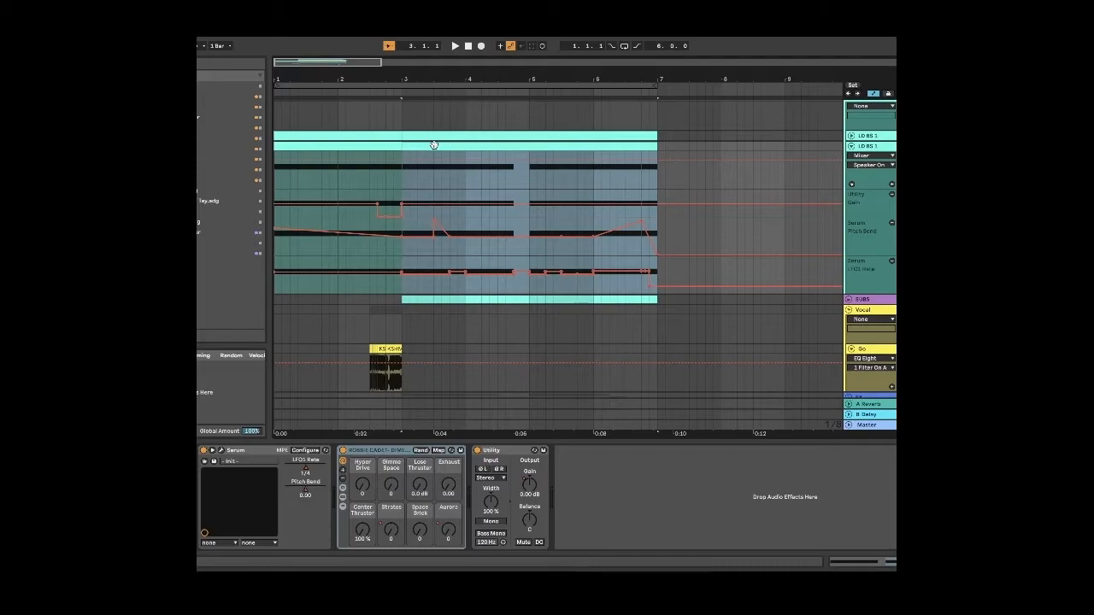
key("space")
Set the rack's Hyper Drive macro to 117 while auditioning the bass.
left_click(363, 485)
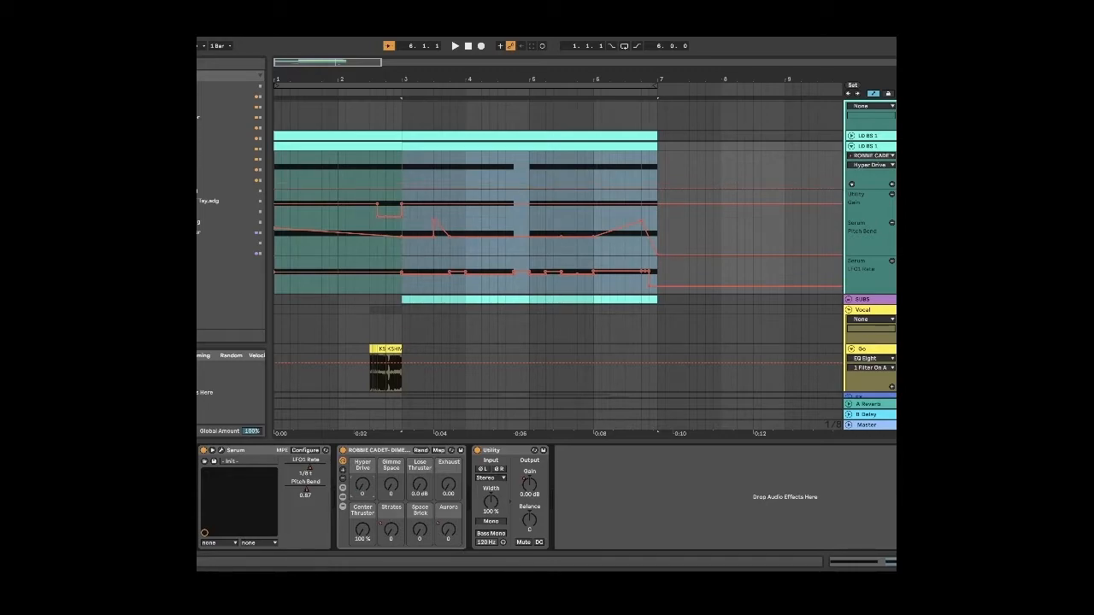
key("space")
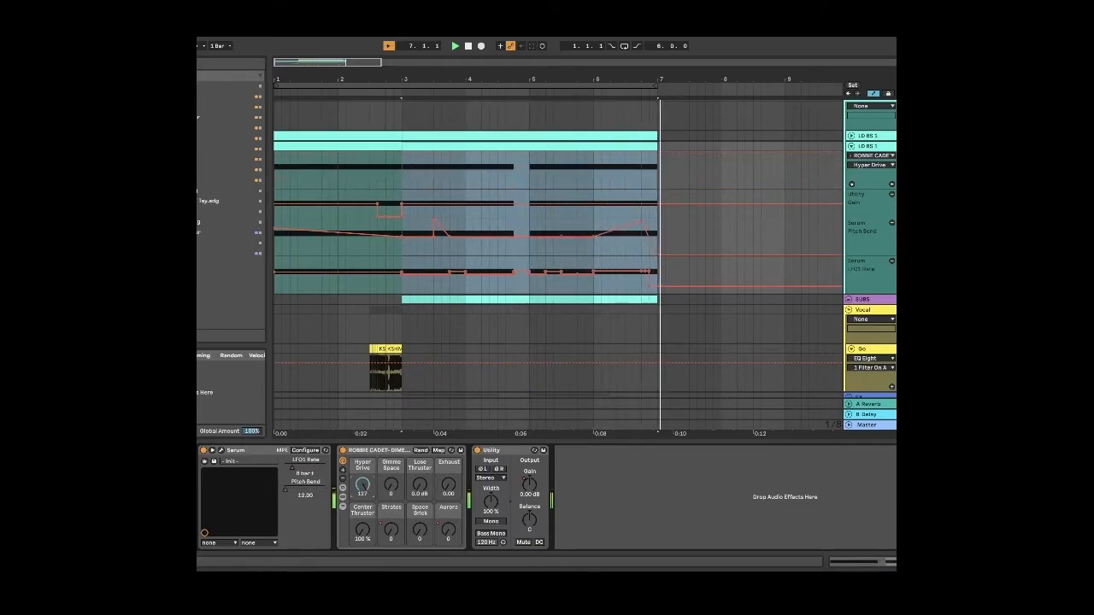
key("space")
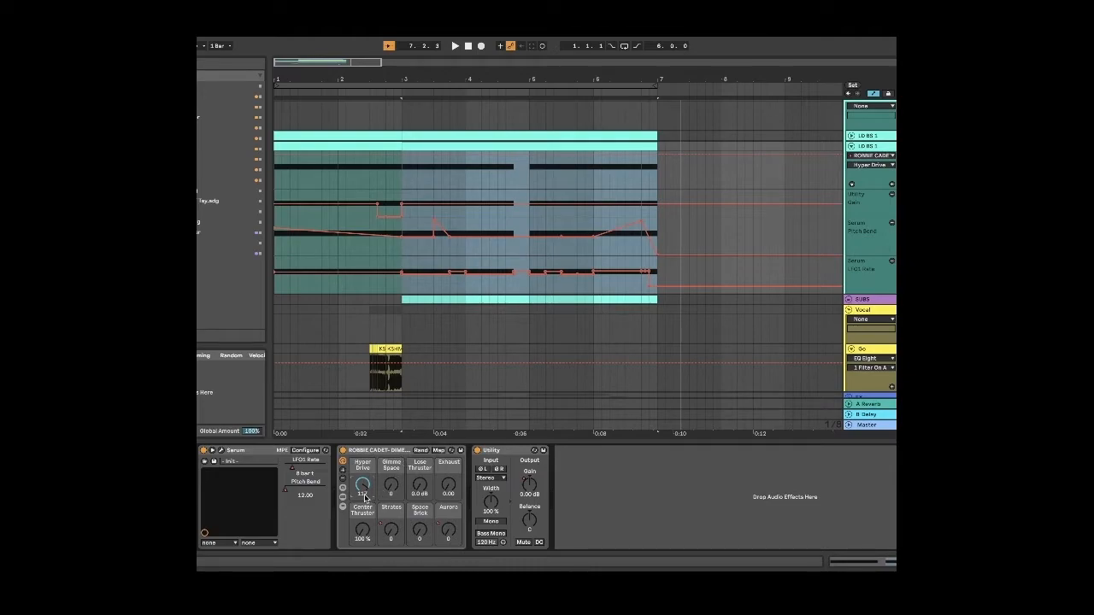
Sweep the Gimme Space macro during playback and set it to 82.
left_click(394, 486)
left_click_drag(394, 487, 393, 427)
left_click_drag(392, 485, 392, 513)
key("space")
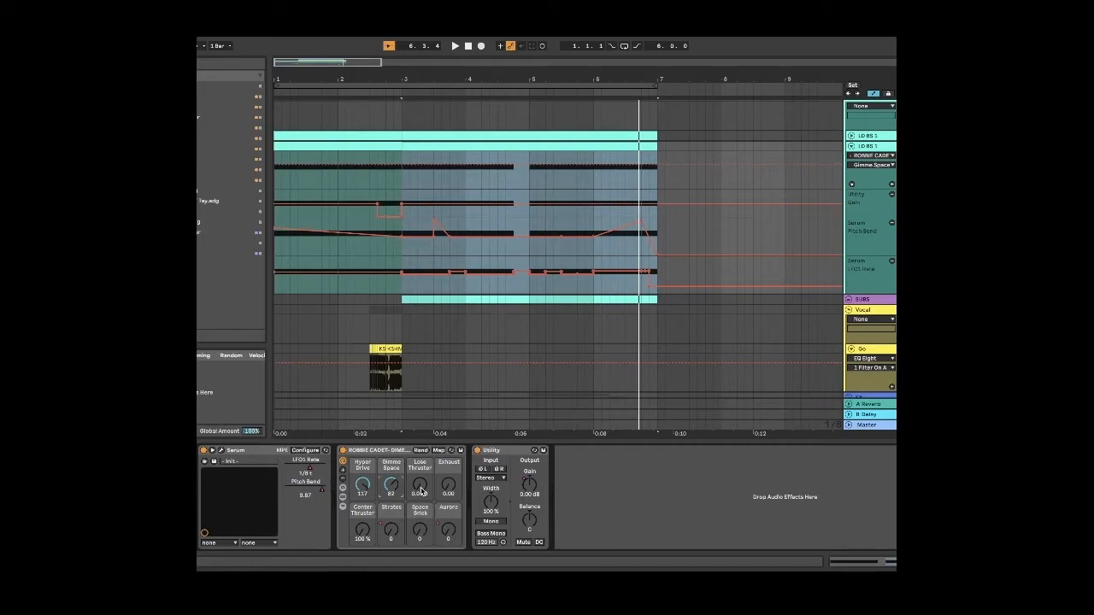
Set the Lose Thruster macro to -inf dB and audition the Exhaust macro, leaving it at 0.00.
left_click(421, 492)
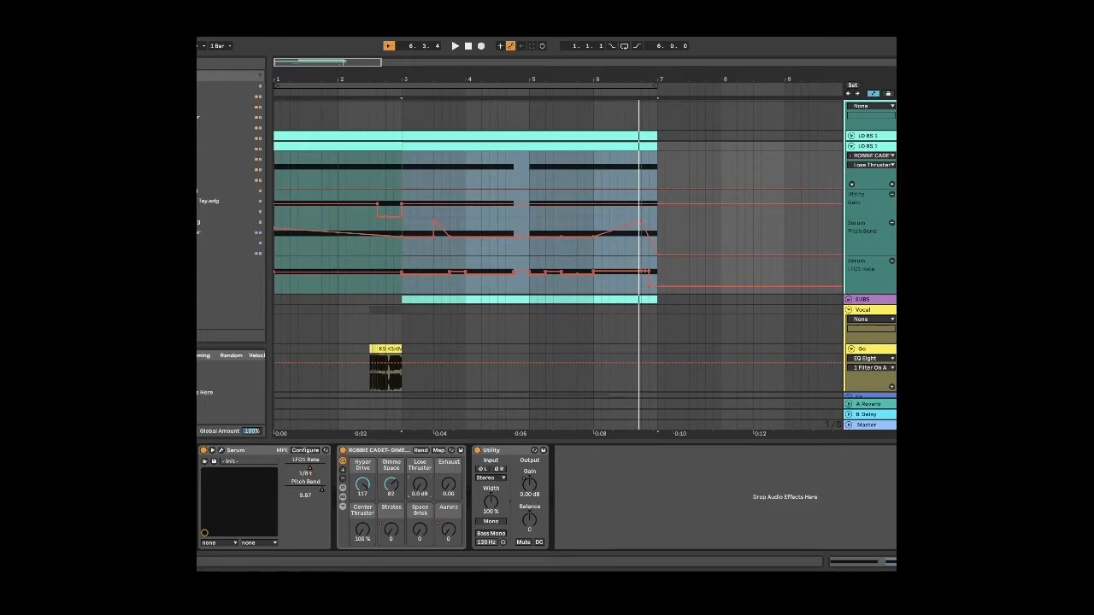
key("space")
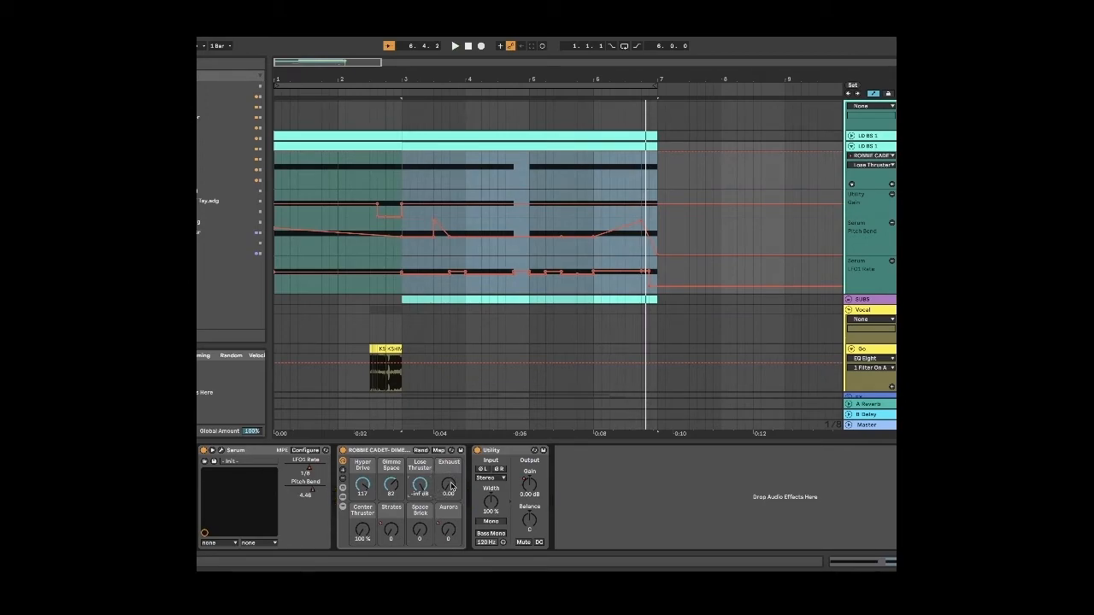
left_click(451, 486)
key("space")
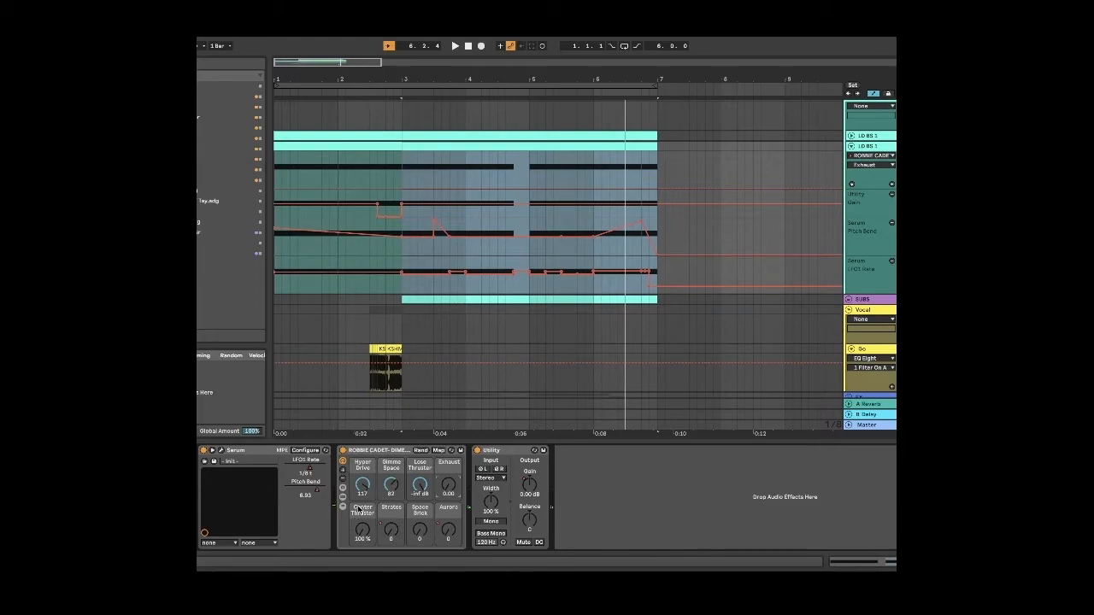
Set Lose Thruster to 0.0 dB and Center Thruster to 0.0 %, and play the result.
left_click(419, 487)
left_click(363, 532)
left_click_drag(363, 530, 363, 530)
key("space")
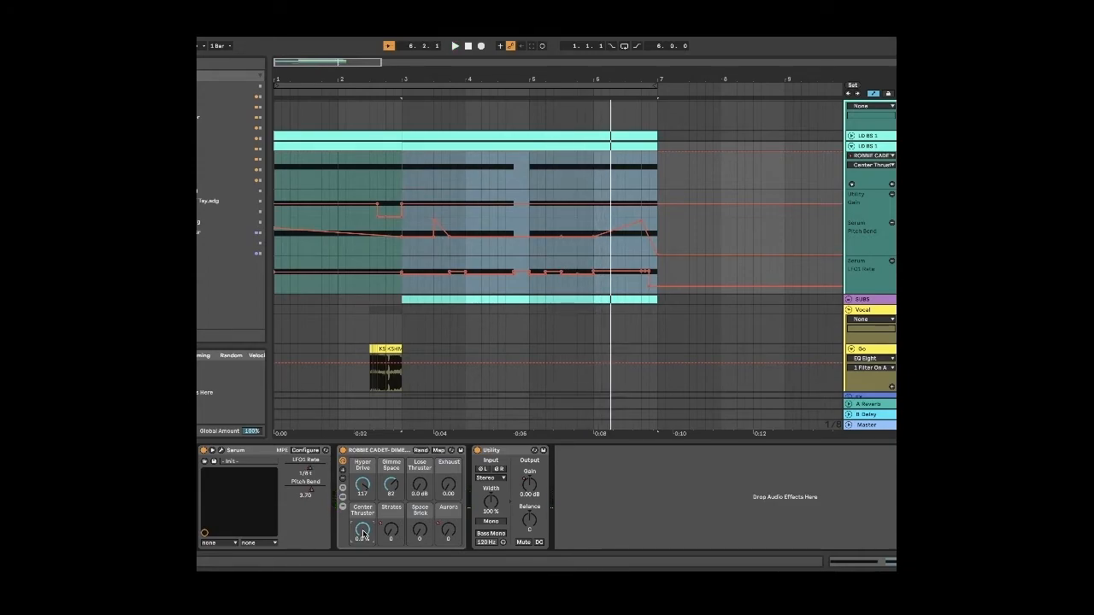
Delete the Stratos macro's automation and audition the rack with Lose Thruster at -inf dB and Stratos at 33.
right_click(392, 533)
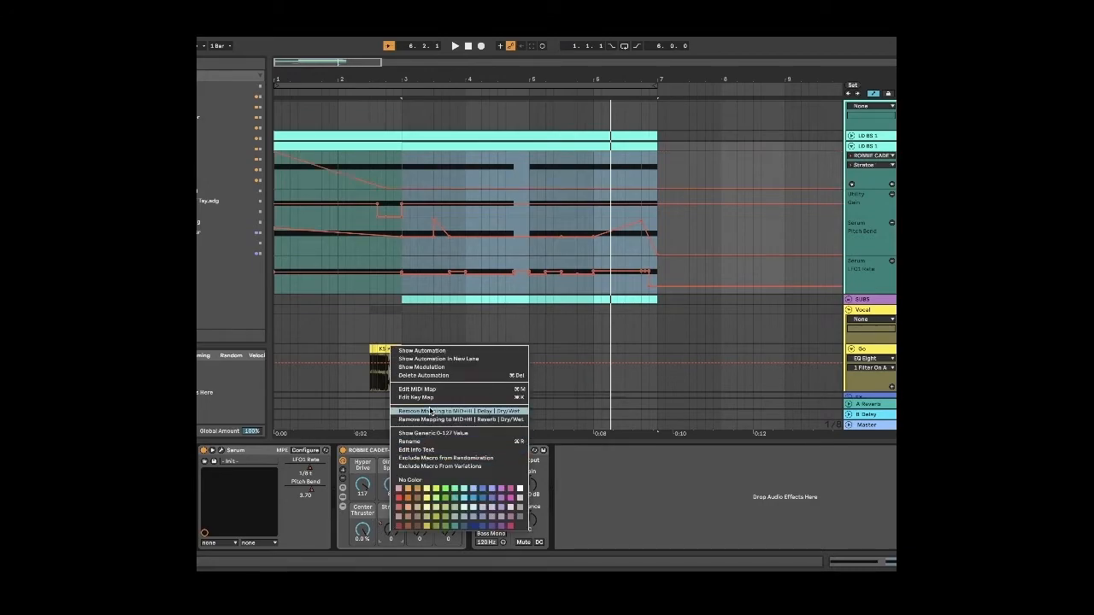
left_click(430, 377)
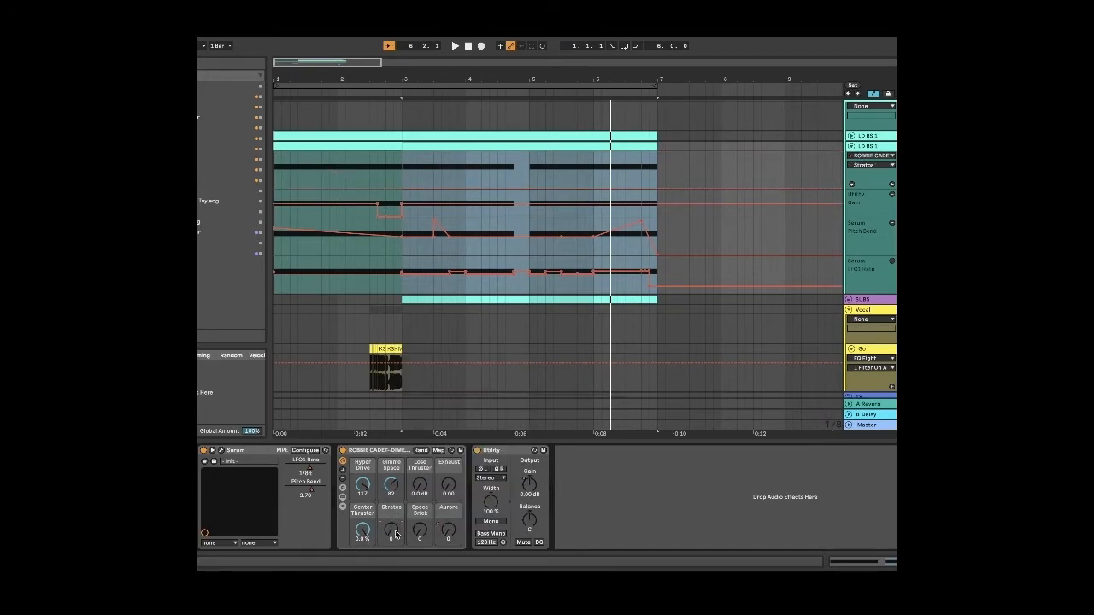
left_click(421, 487)
key("space")
mouse_move(393, 532)
left_mouse_down()
mouse_move(392, 483)
mouse_move(394, 535)
left_mouse_up()
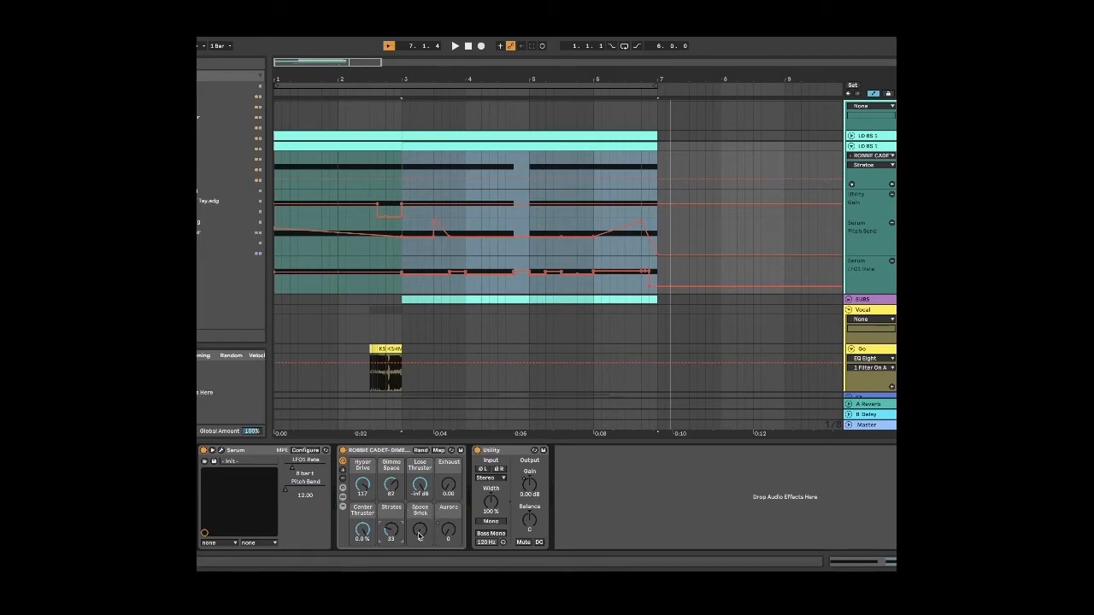
Set Space Brick to 96 and Stratos to 0 while listening to the bass.
left_click(419, 536)
key("space")
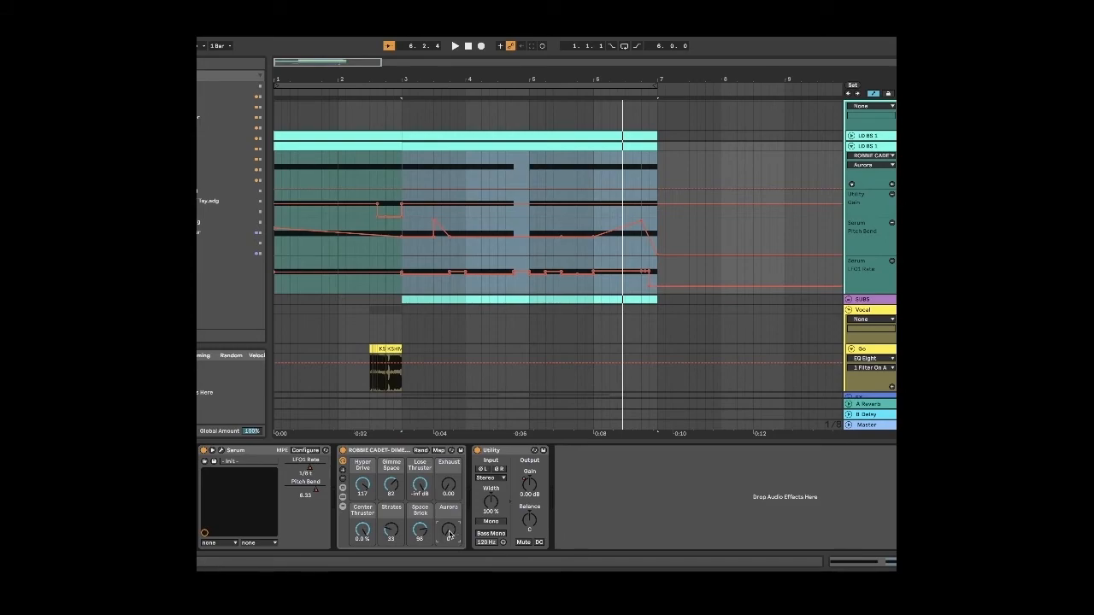
key("space")
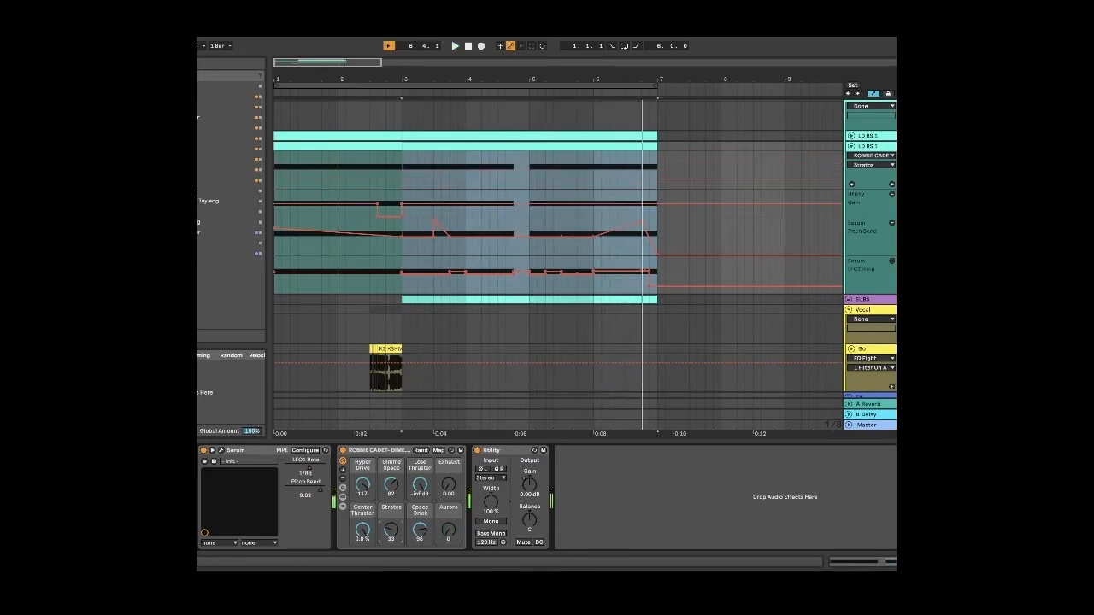
Show the Aurora automation in a new lane and draw a ramp falling from bar 1 to 0 at bar 3.
right_click(444, 532)
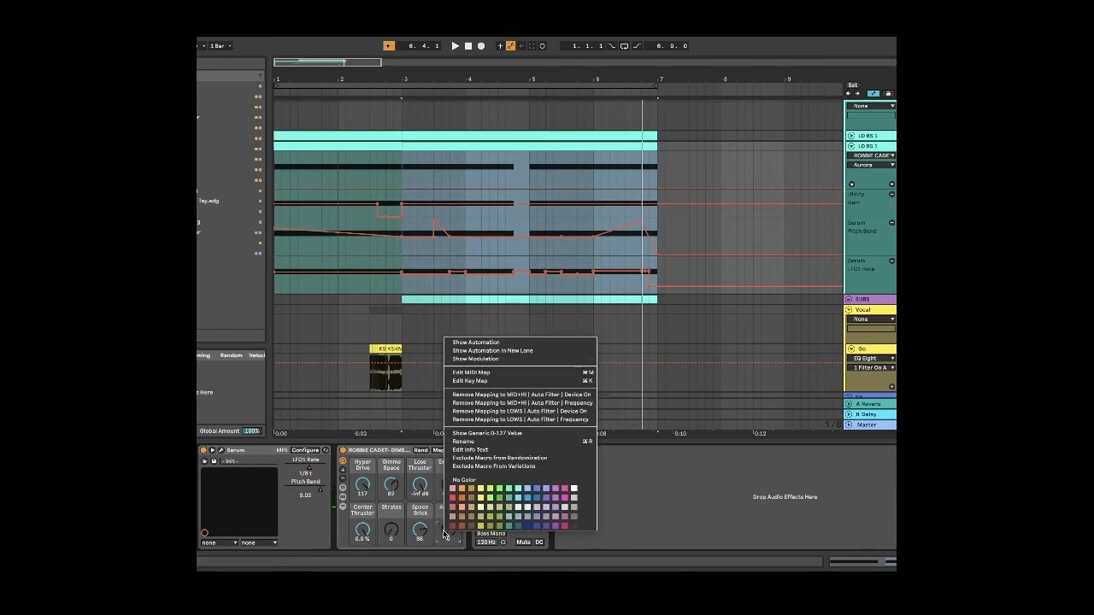
left_click(503, 352)
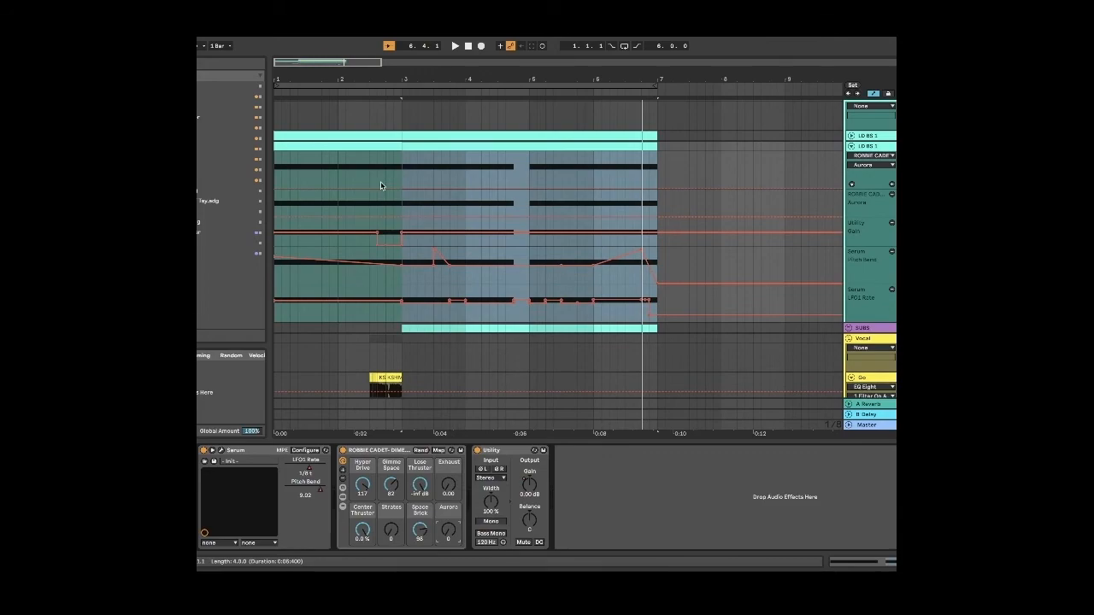
left_click(400, 221)
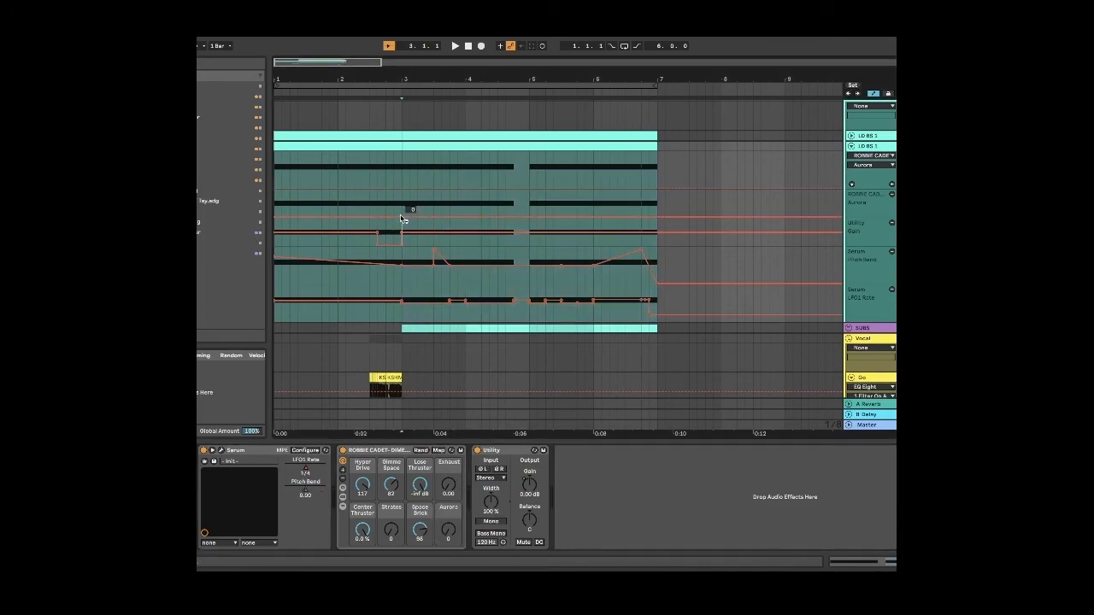
left_click_drag(280, 215, 274, 189)
Show the Stratos automation in a new lane, draw a ramp falling from bar 1 to 0 at bar 3, and play from the start.
right_click(392, 531)
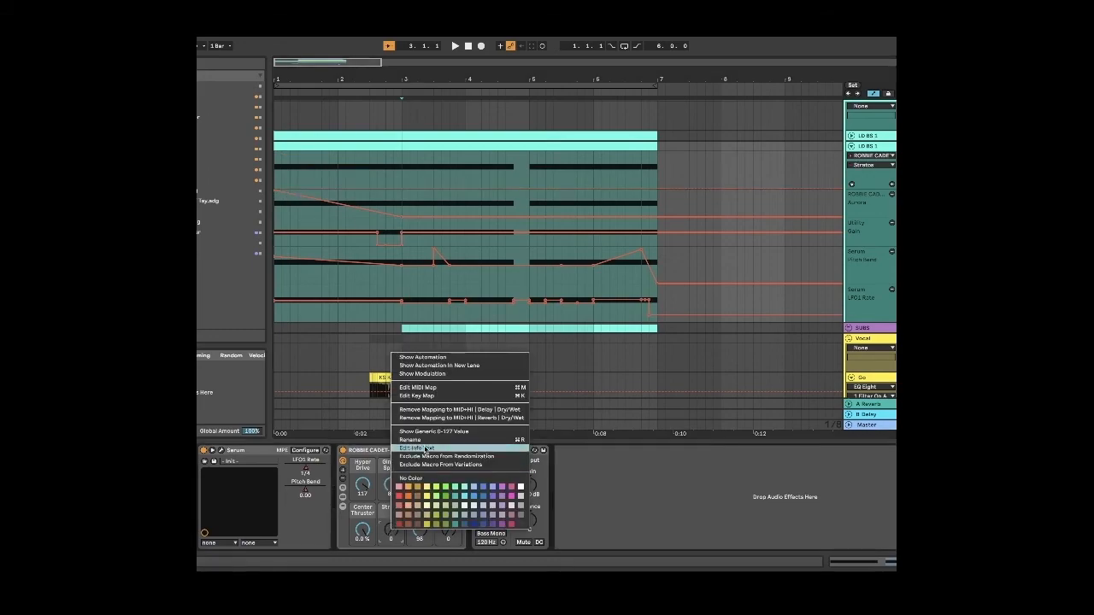
left_click(452, 365)
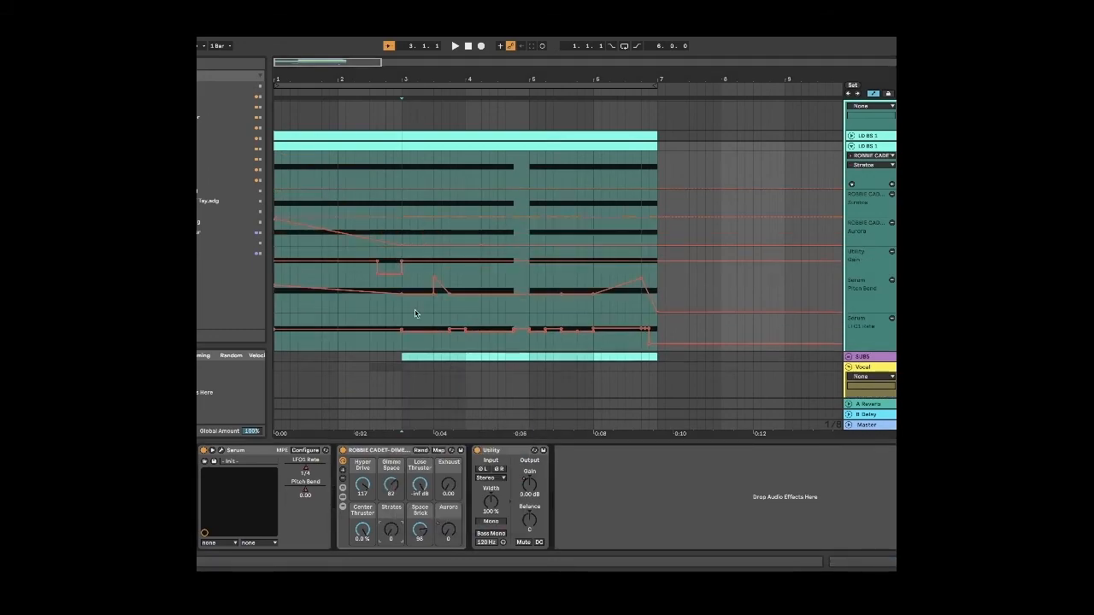
left_click(402, 217)
left_click_drag(362, 217, 274, 193)
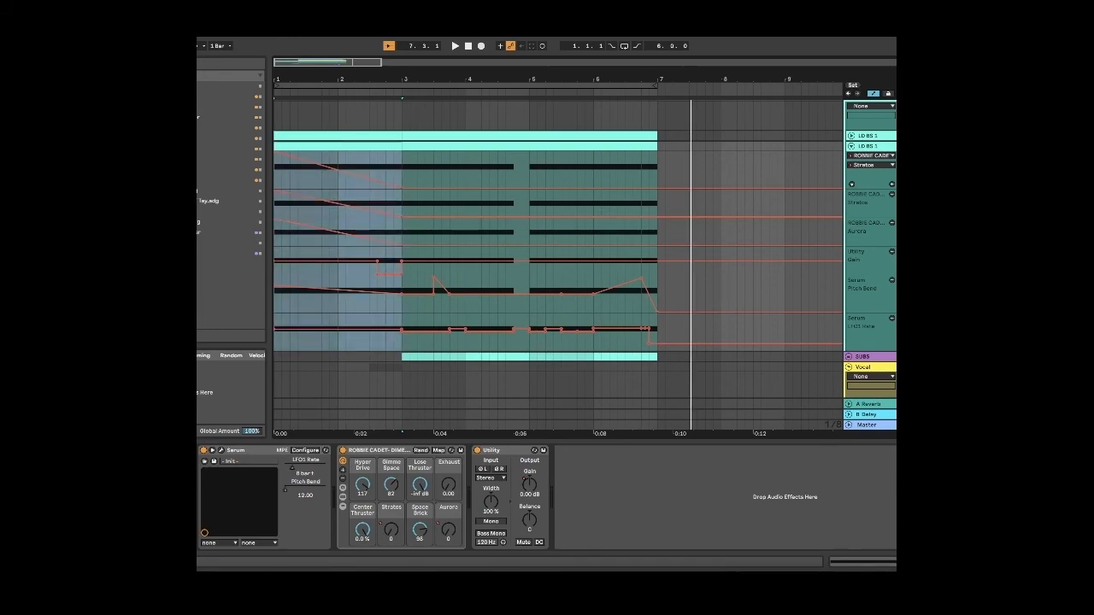
key("space")
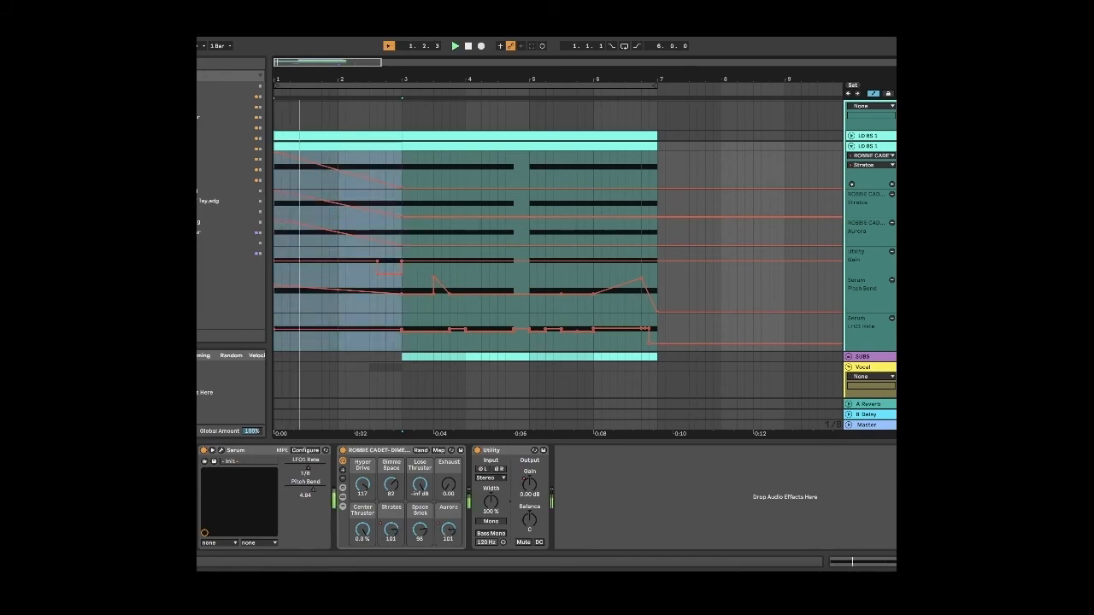